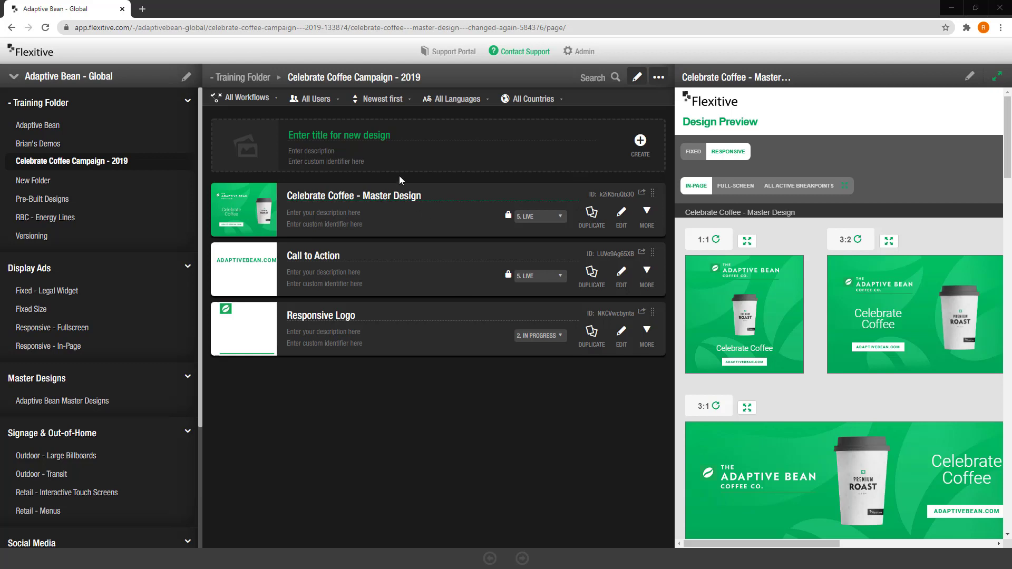
# Name the new design 'Celebrate Coffee - Latte Art' and create it.
pyautogui.click(392, 137)
pyautogui.write('Ce')
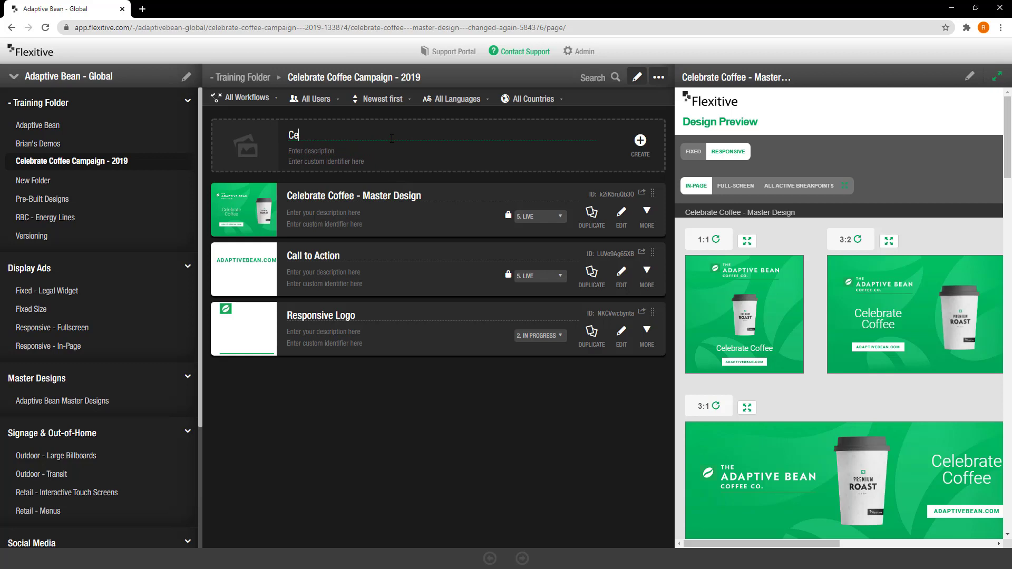
pyautogui.write('lebrate Coffee - Latte Art')
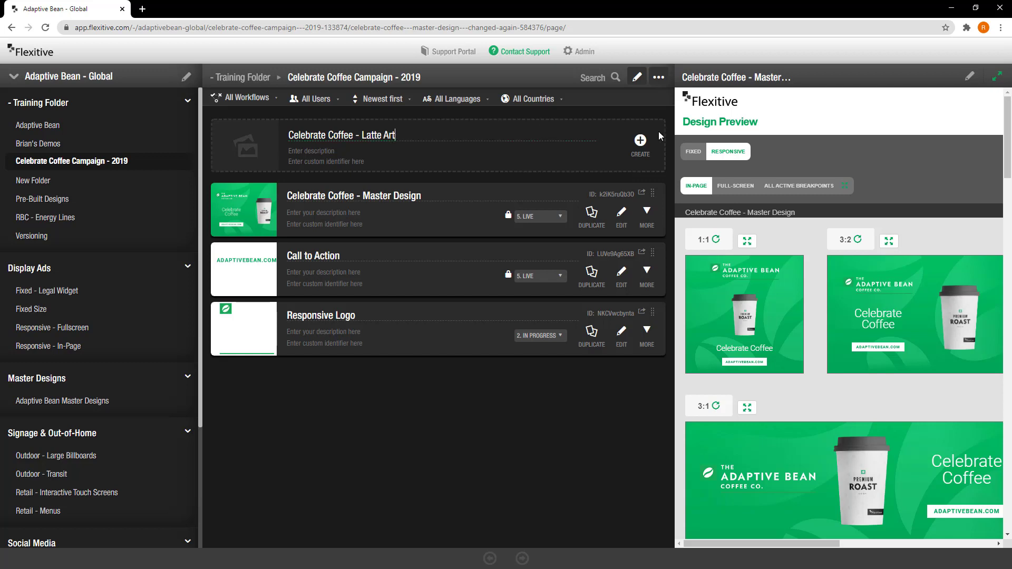
pyautogui.click(635, 146)
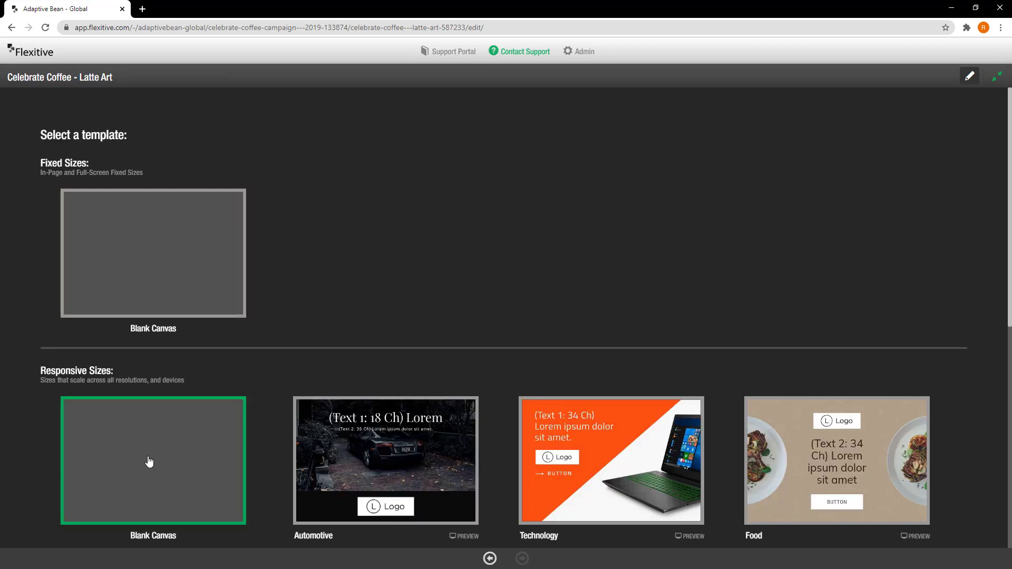
# Browse the Responsive Sizes templates and choose the Automotive template.
pyautogui.scroll(-5, 149, 462)
pyautogui.scroll(-2, 150, 462)
pyautogui.scroll(2, 149, 497)
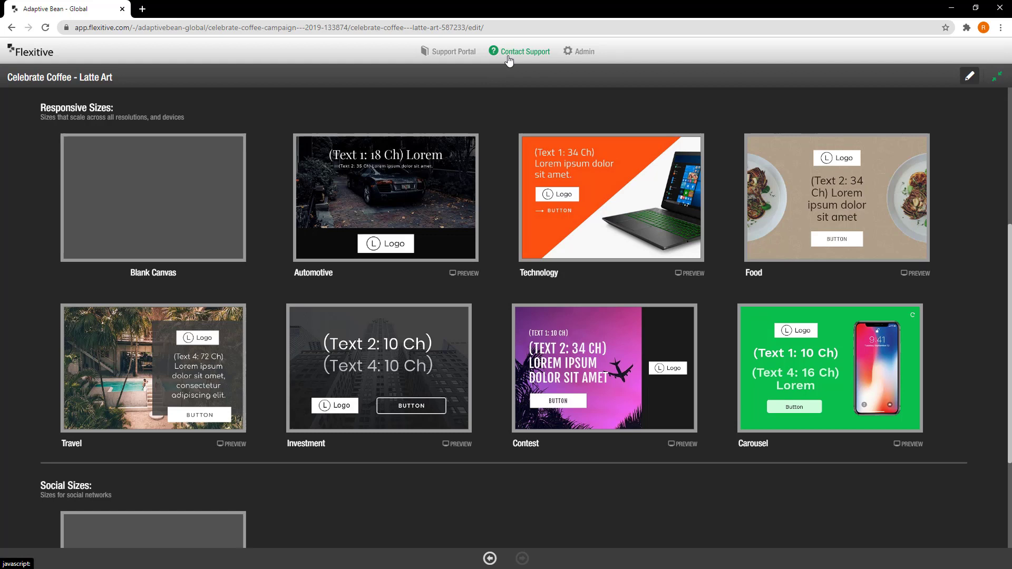
pyautogui.click(458, 165)
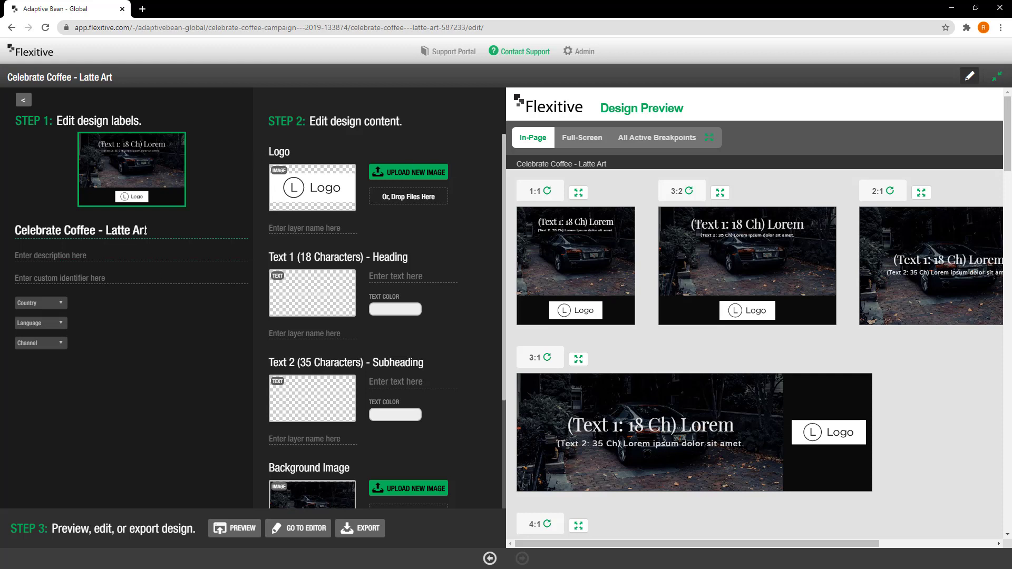
# Enter ABCC-LA_01 as the design's custom identifier.
pyautogui.click(111, 231)
pyautogui.click(108, 290)
pyautogui.write('A')
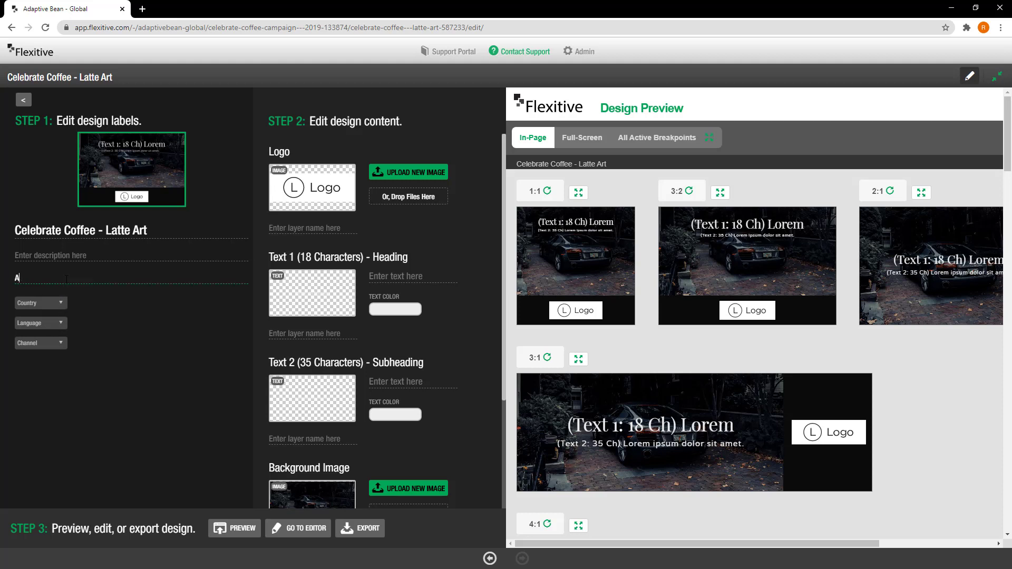
pyautogui.write('BCC-LA_01')
pyautogui.click(997, 76)
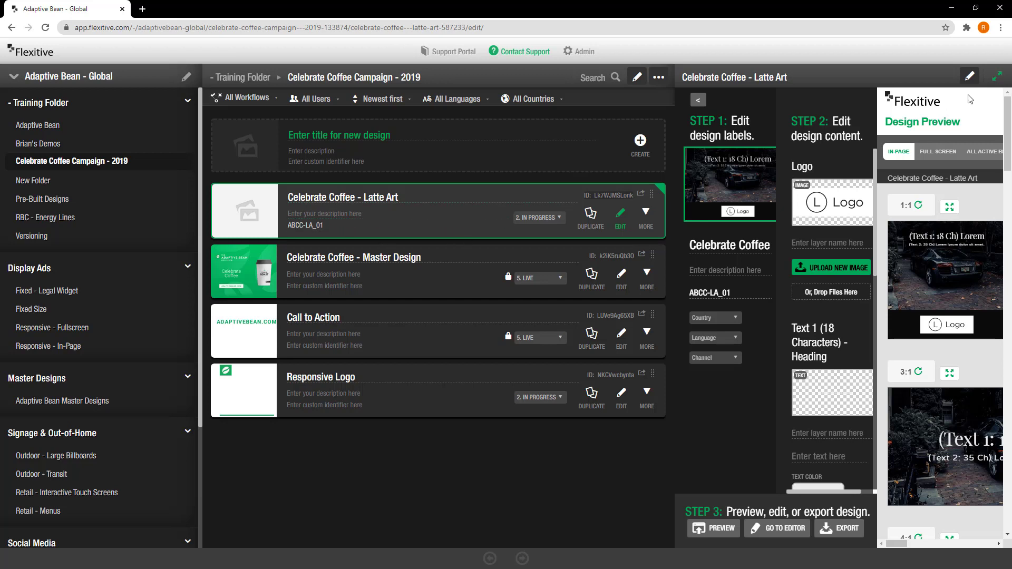
pyautogui.click(997, 77)
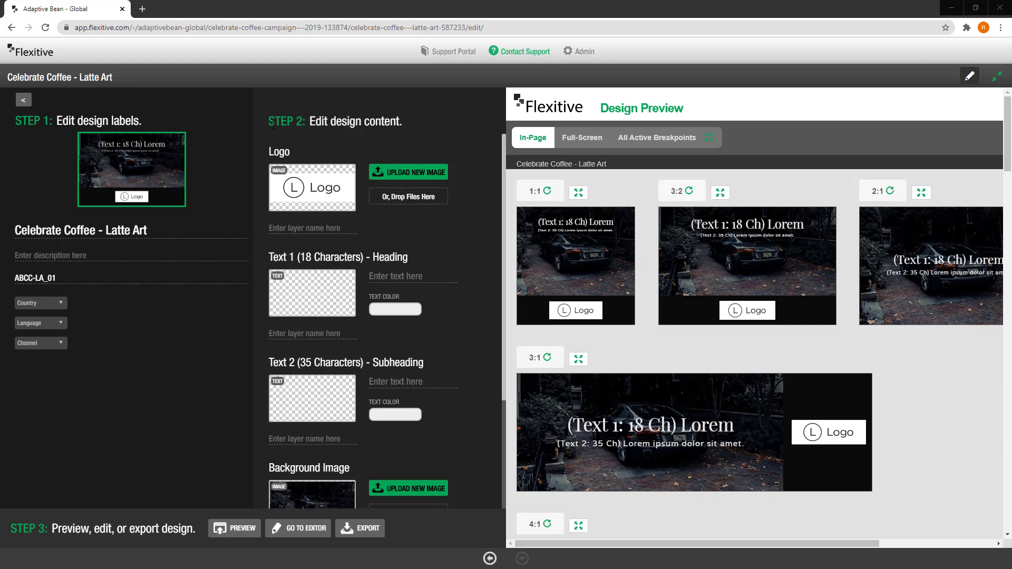
# Upload 'Adaptive Bean - Horizontal Logo.png' into the Logo slot.
pyautogui.click(399, 181)
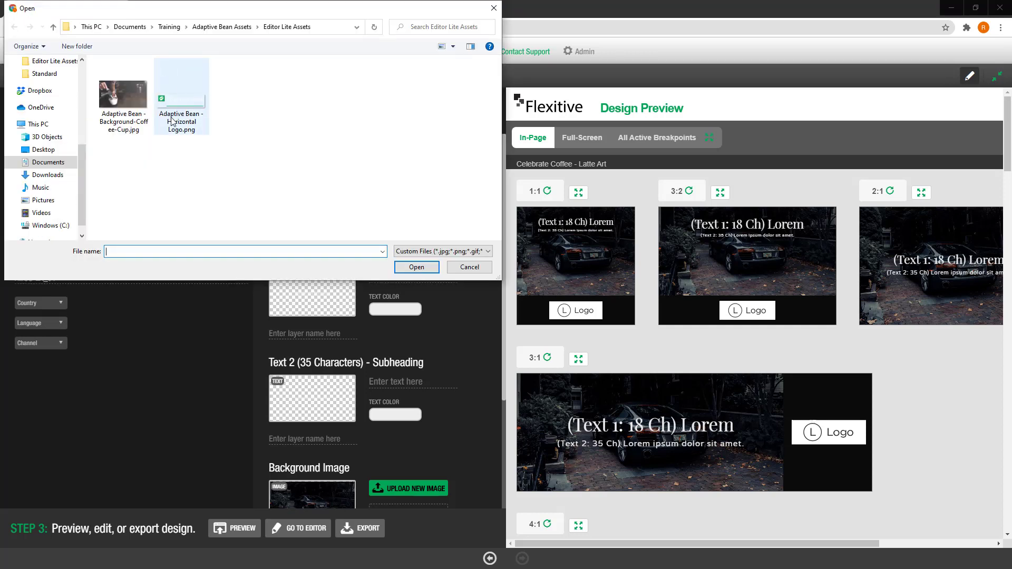
pyautogui.click(173, 118)
pyautogui.doubleClick(173, 117)
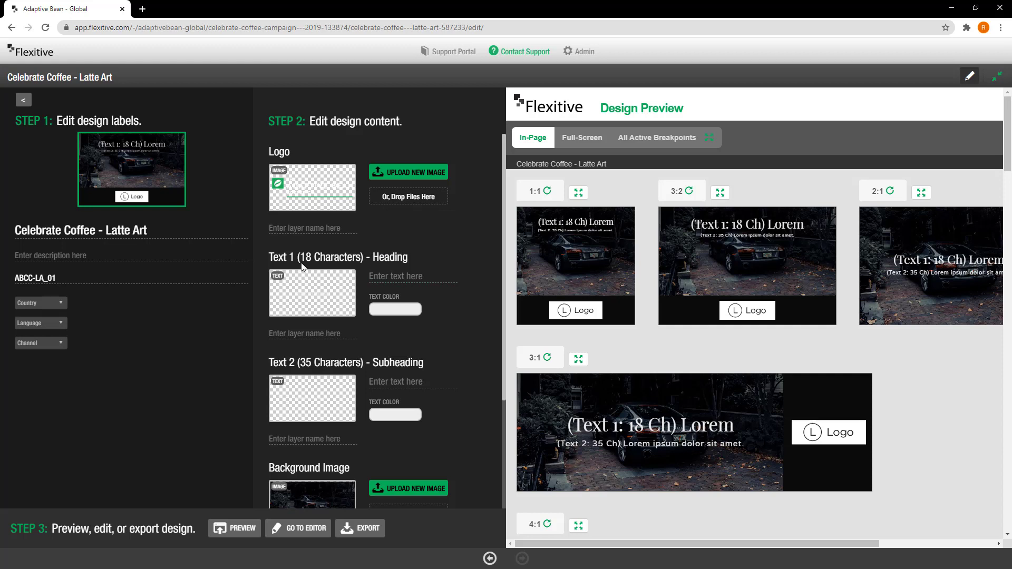
pyautogui.moveTo(300, 256); pyautogui.dragTo(360, 257)
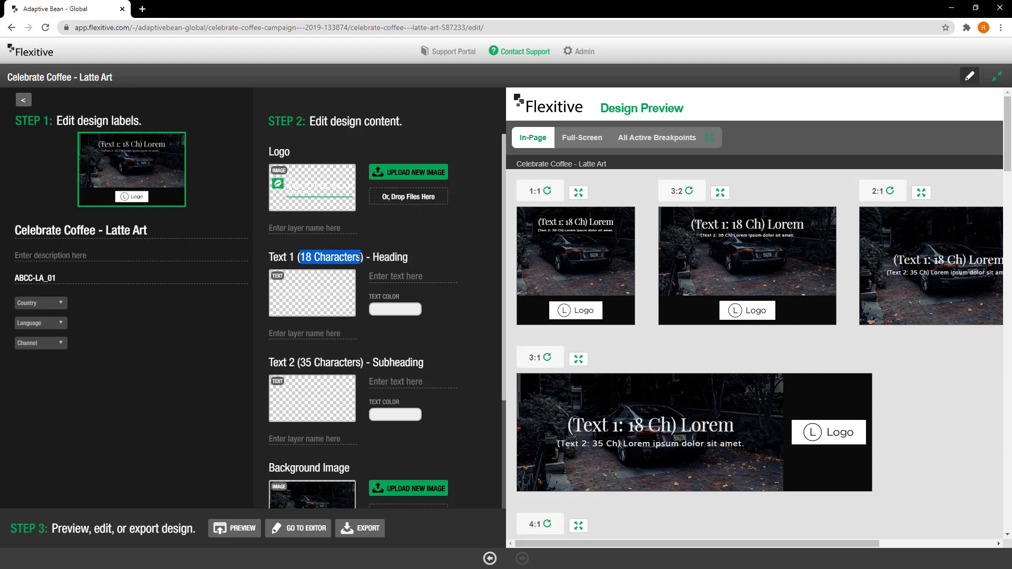
pyautogui.click(394, 274)
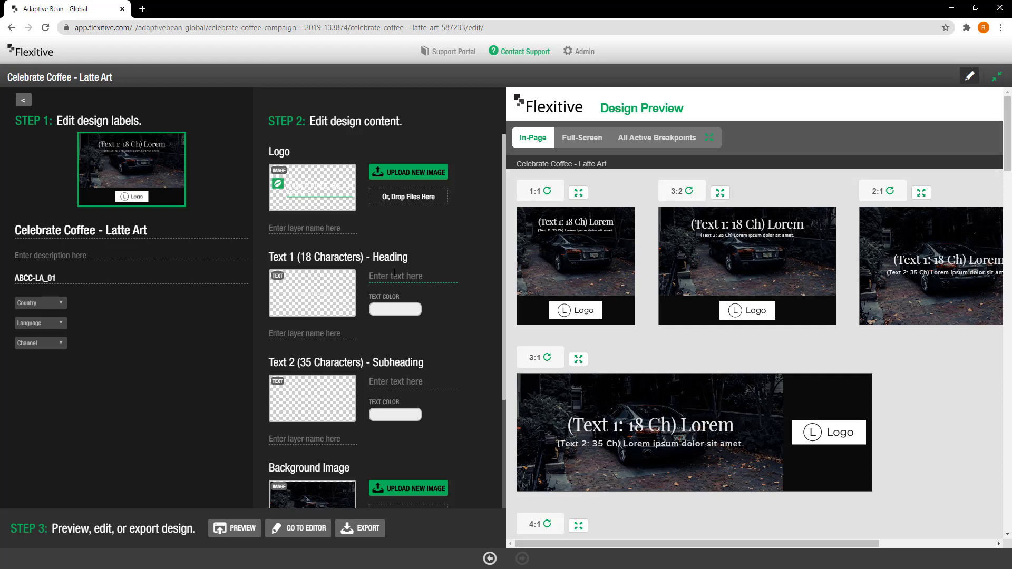
# Enter heading 'Celebrate Coffee' and subheading 'with Adaptive Bean Coffee Co. today!', leaving text colour unchanged.
pyautogui.write('Celebrate Coffee')
pyautogui.write('with Ada')
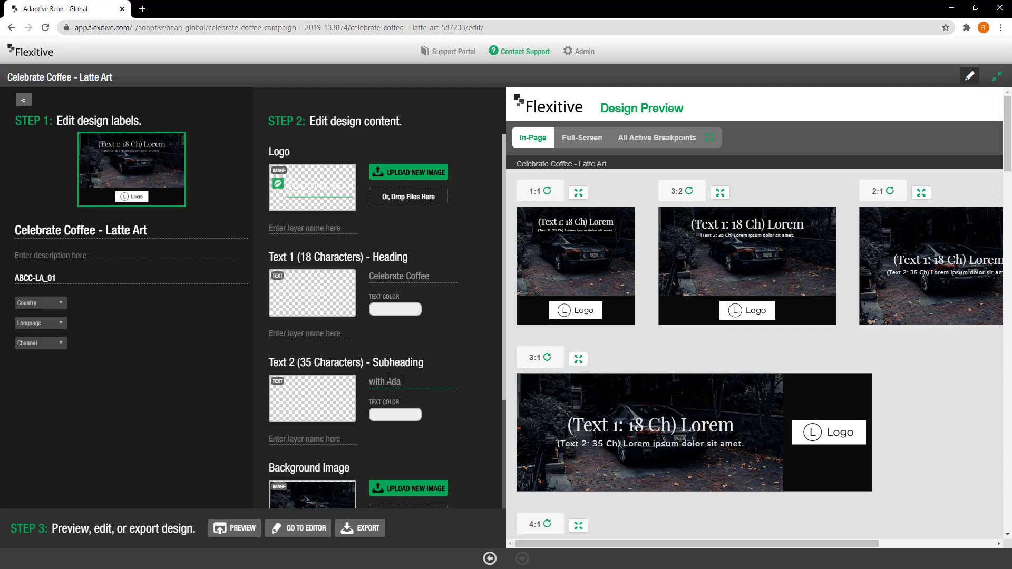
pyautogui.write('ptive Bean Coffee C')
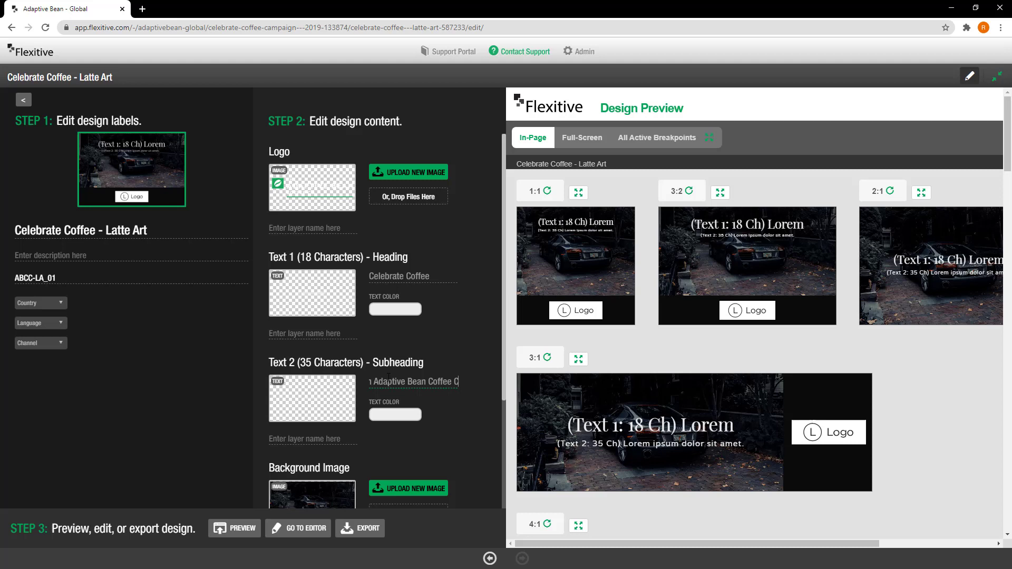
pyautogui.write('o. today!')
pyautogui.click(386, 311)
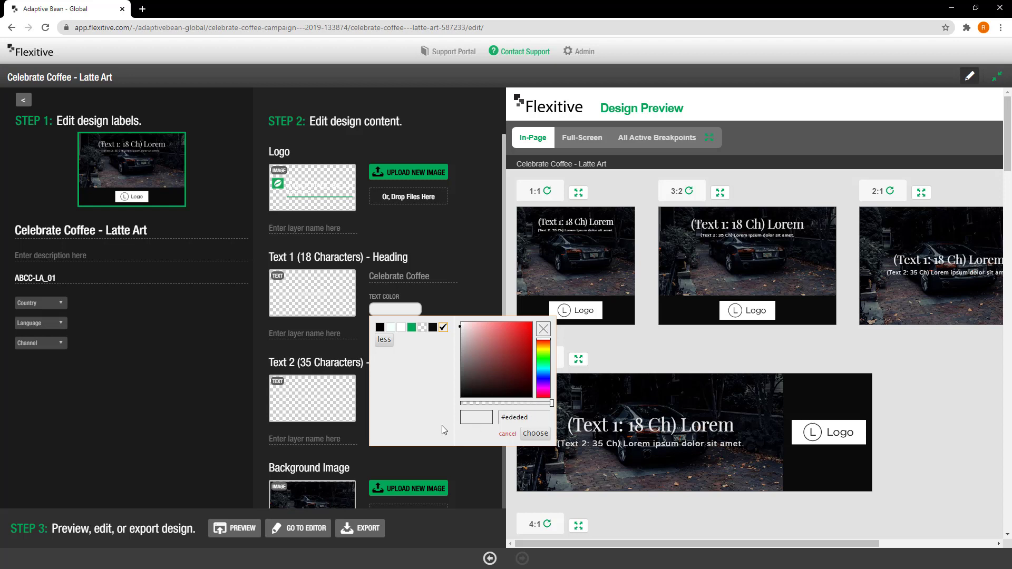
pyautogui.click(456, 456)
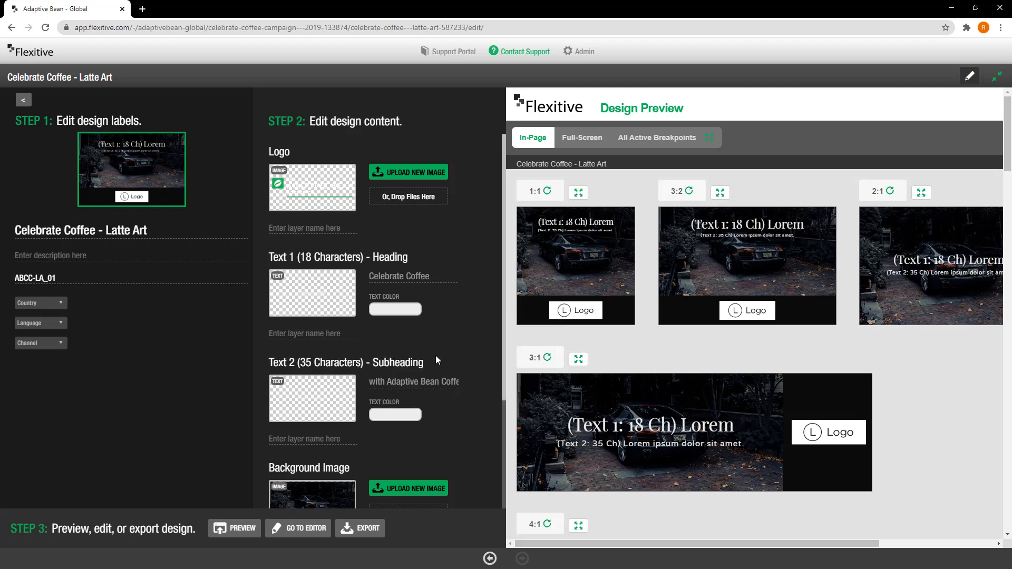
pyautogui.scroll(-3, 436, 356)
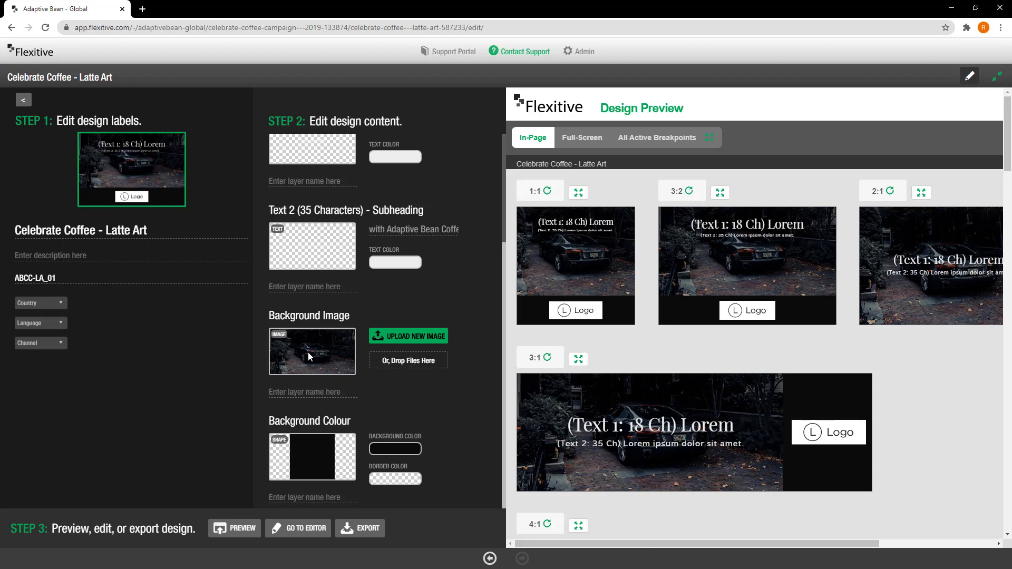
# Drag Adaptive Bean - Background-Coffee-Cup.jpg from the asset folder into the Background Image slot.
pyautogui.moveTo(352, 318); pyautogui.dragTo(265, 318)
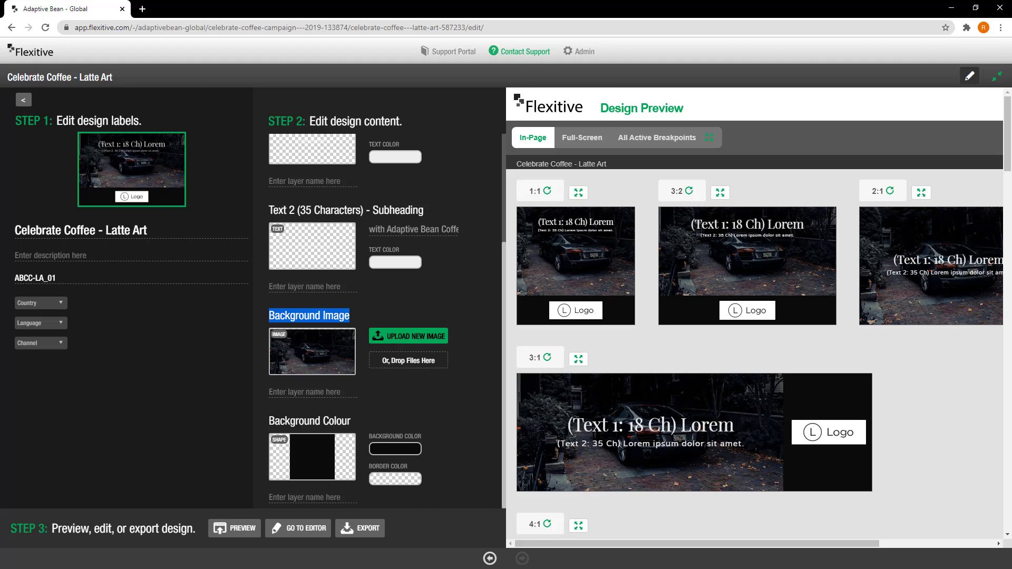
pyautogui.moveTo(0, 128); pyautogui.dragTo(624, 68)
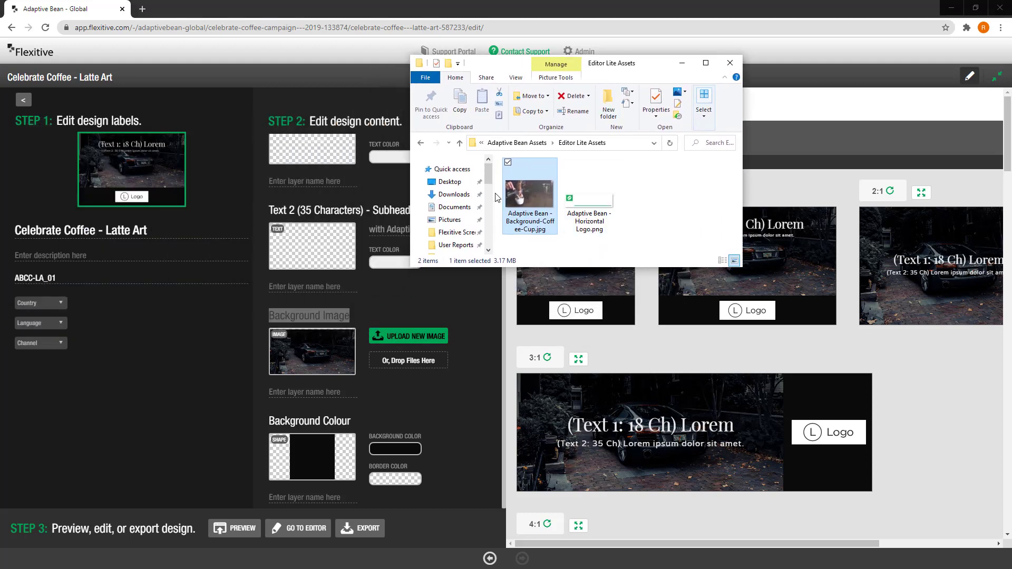
pyautogui.moveTo(527, 196); pyautogui.dragTo(405, 359)
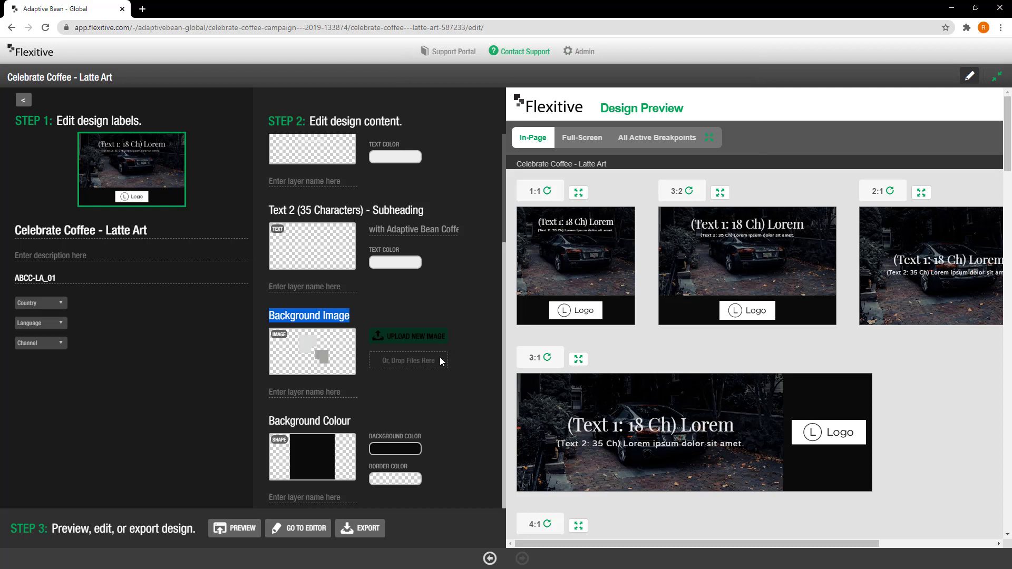
pyautogui.click(425, 404)
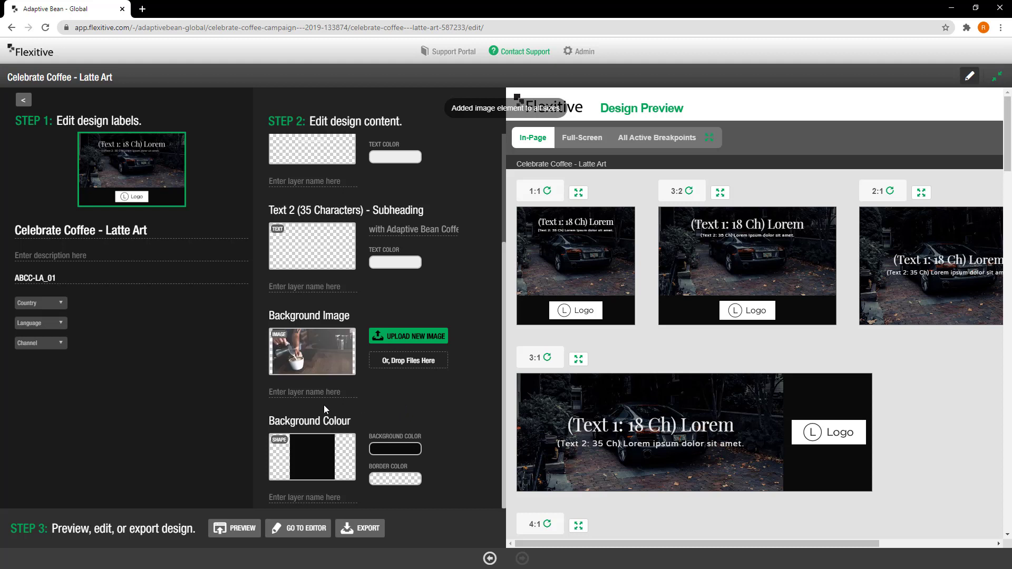
# Regenerate the Design Preview so all ratios show the latte-art photo, heading and logo.
pyautogui.click(220, 530)
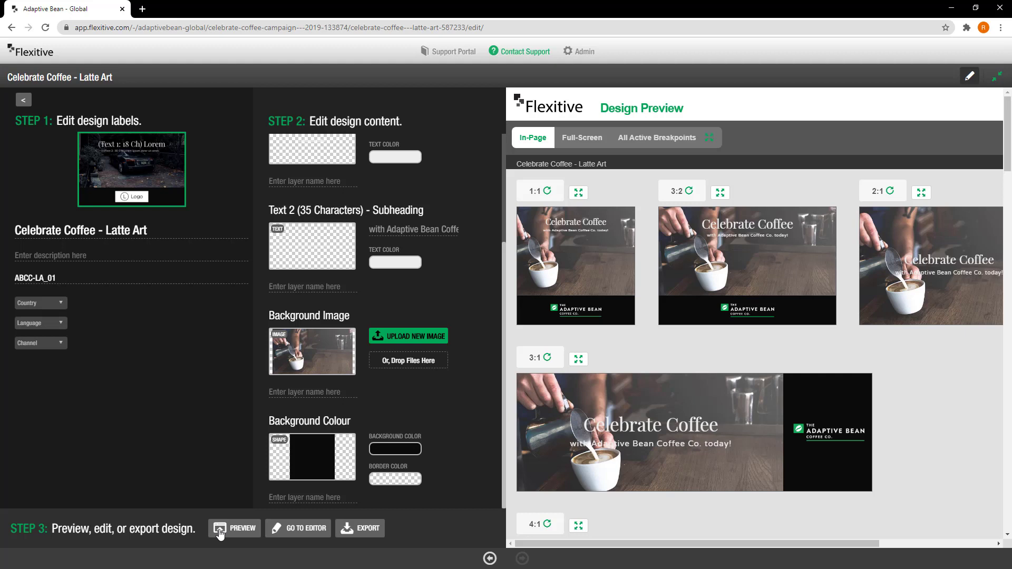
# Open the full editor and scroll down to the In-Page: Portrait sizes.
pyautogui.click(276, 532)
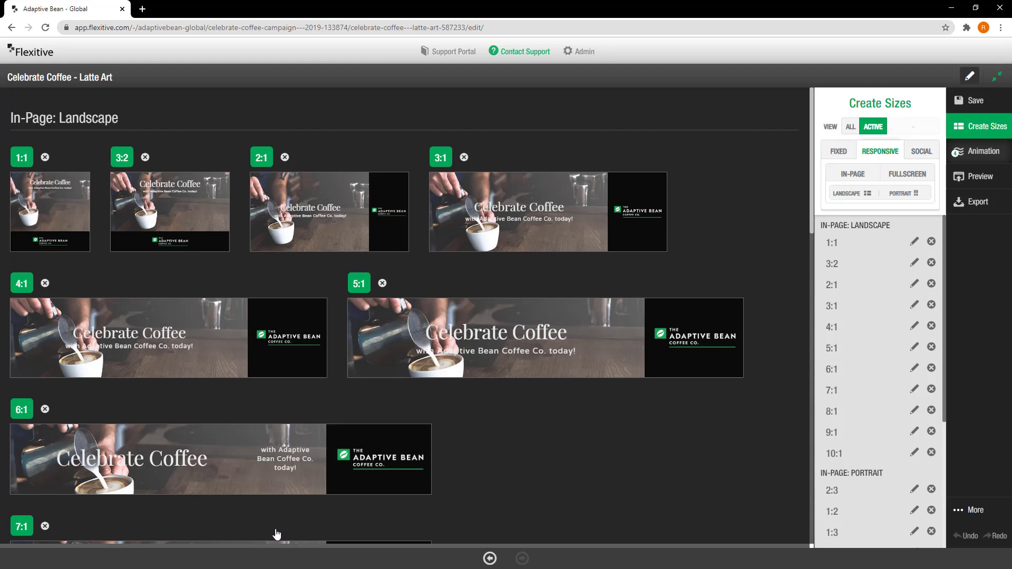
pyautogui.scroll(-12, 277, 533)
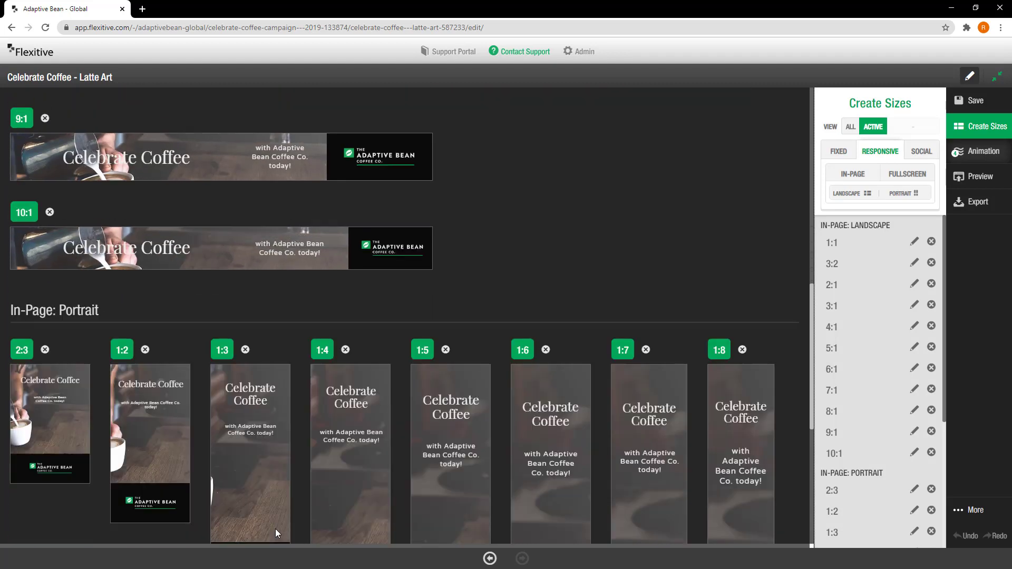
pyautogui.scroll(-5, 277, 534)
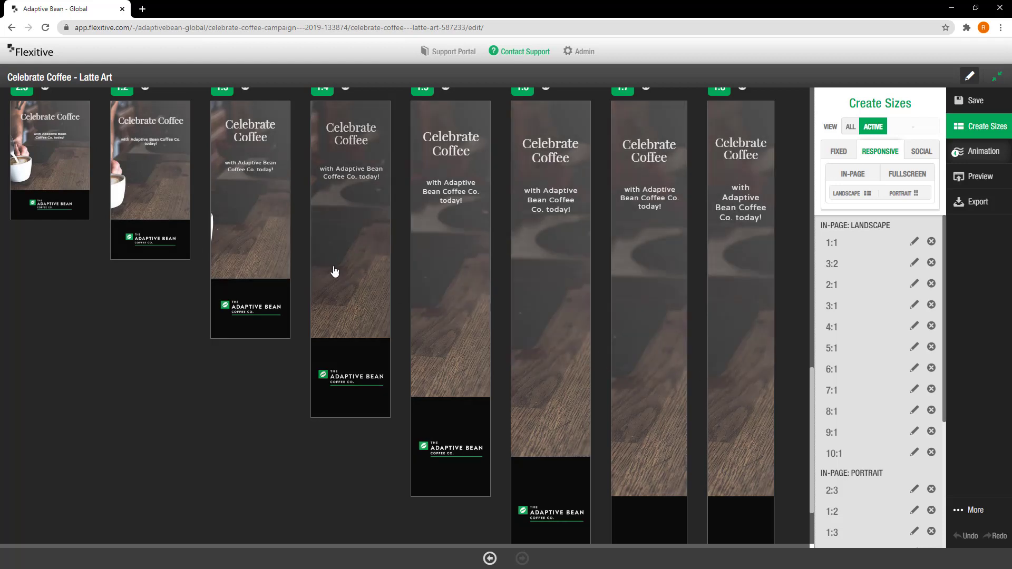
# In the 2:3 portrait size, set the background photo's focal point on the latte cup.
pyautogui.click(48, 169)
pyautogui.click(496, 315)
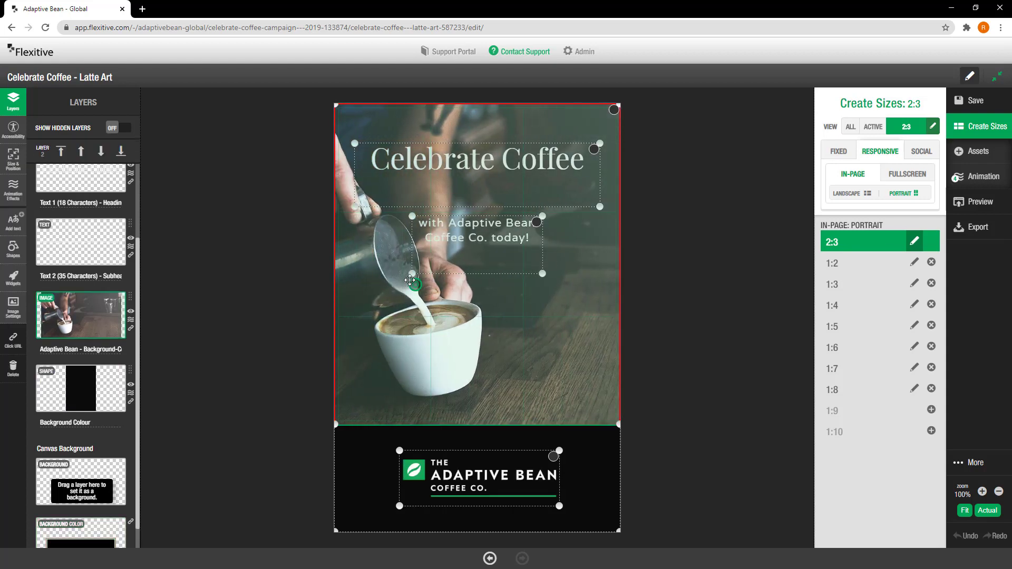
pyautogui.click(351, 282)
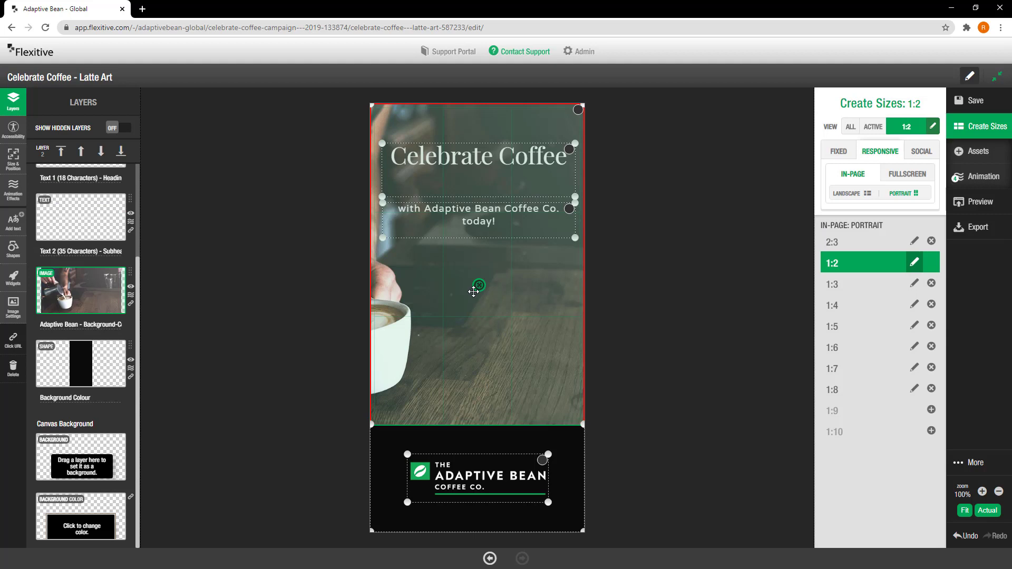
# Go through portrait sizes 1:3 to 1:8 in turn, then save the design.
pyautogui.click(915, 284)
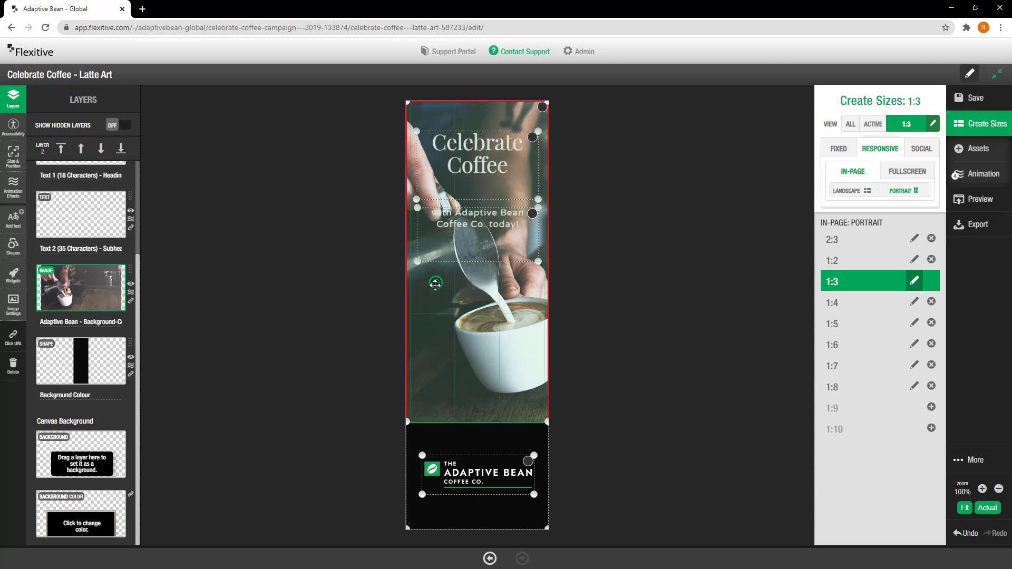
pyautogui.click(915, 303)
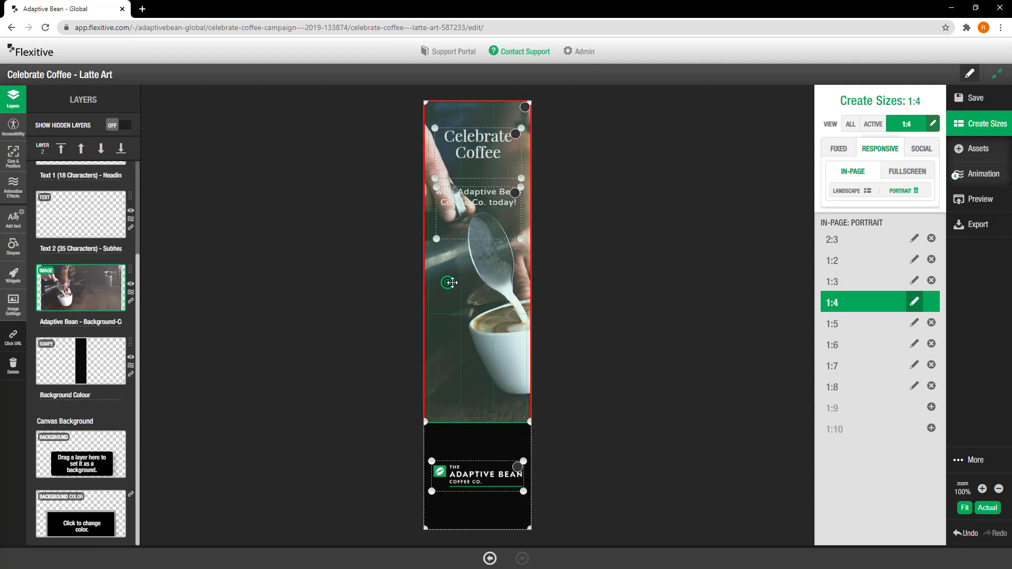
pyautogui.click(915, 323)
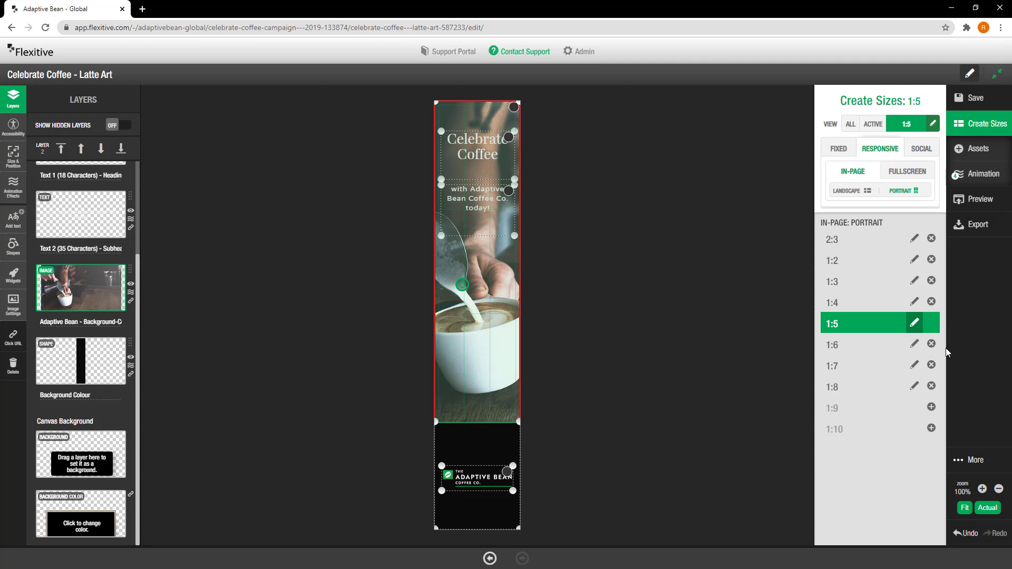
pyautogui.click(915, 346)
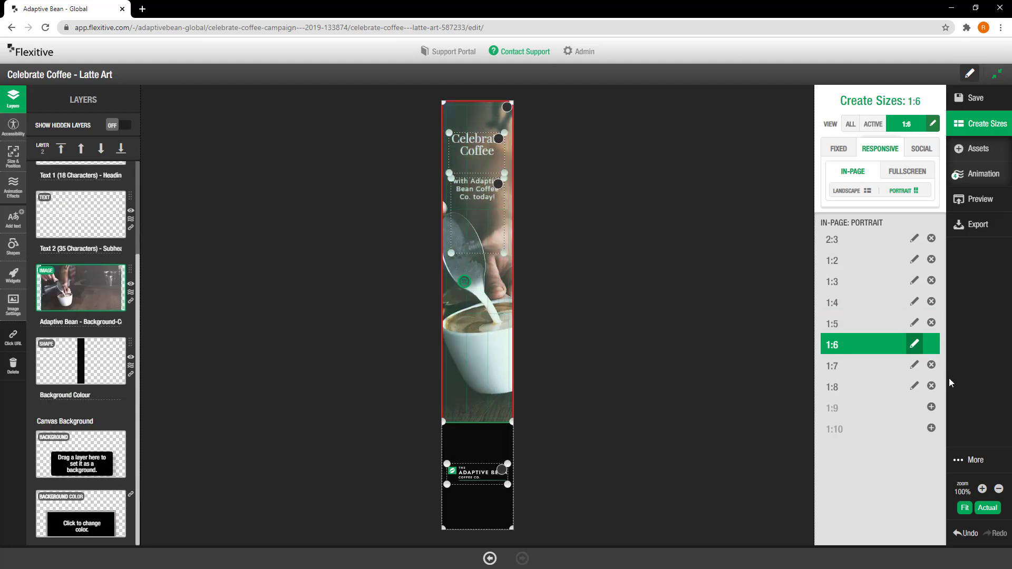
pyautogui.click(915, 365)
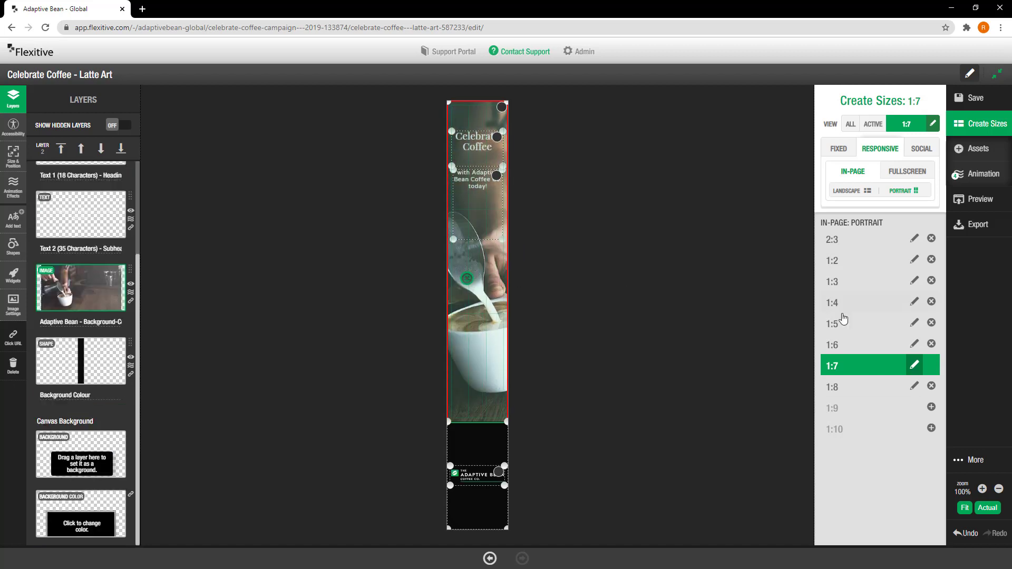
pyautogui.click(915, 386)
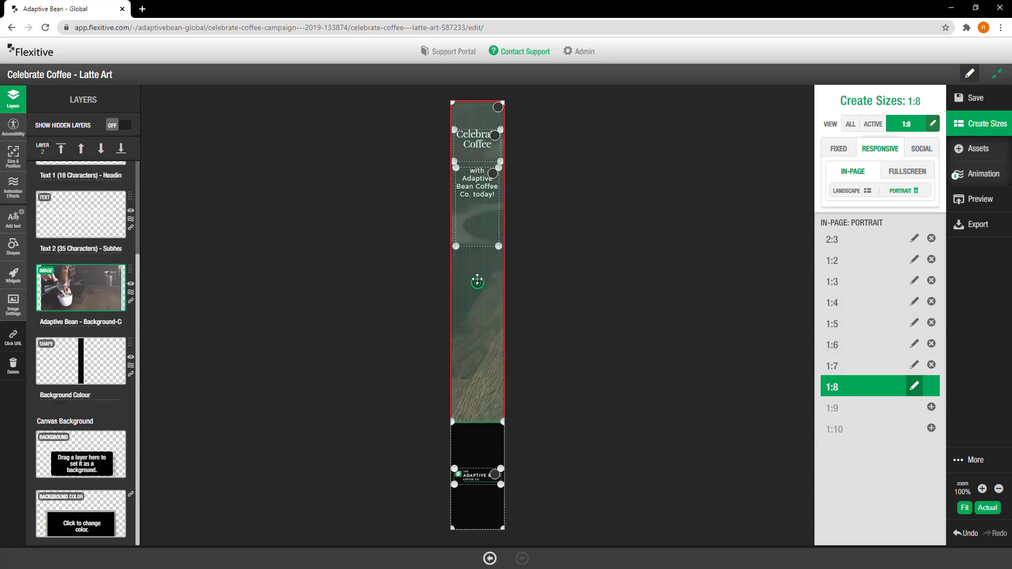
pyautogui.click(970, 100)
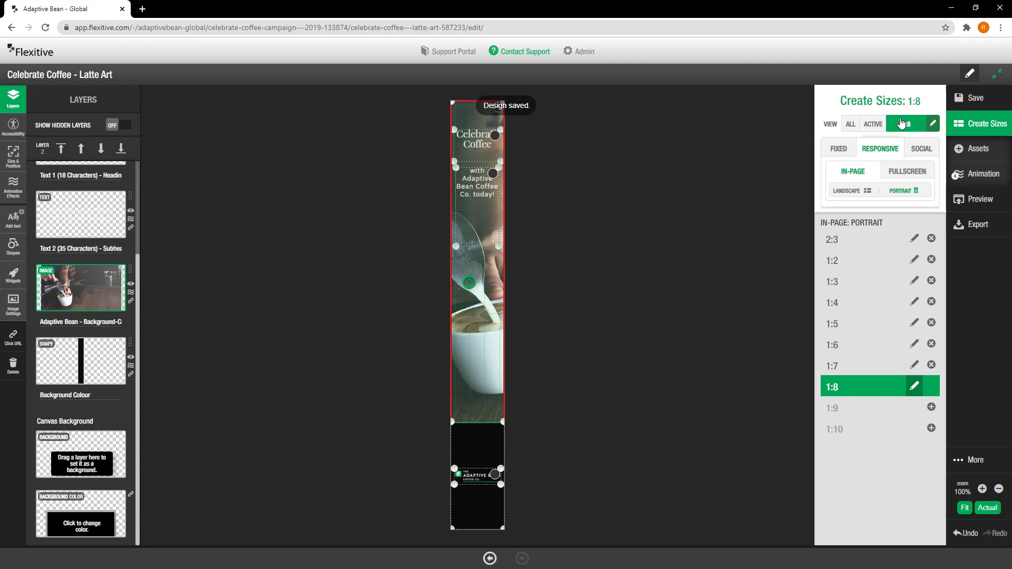
# Filter Create Sizes to Active and scroll down to the In-Page: Portrait thumbnails.
pyautogui.click(872, 125)
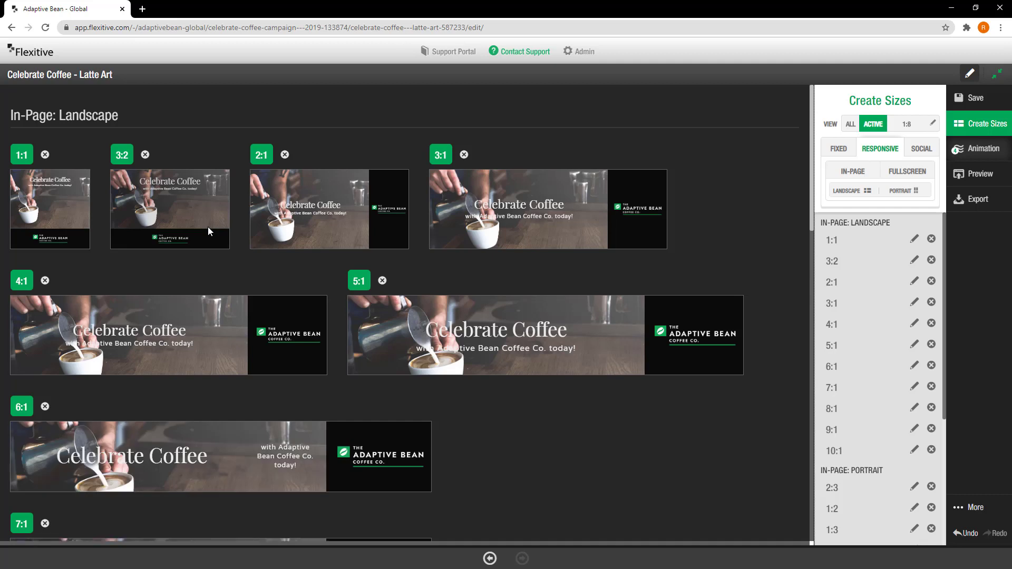
pyautogui.scroll(-5, 207, 227)
pyautogui.scroll(-10, 208, 239)
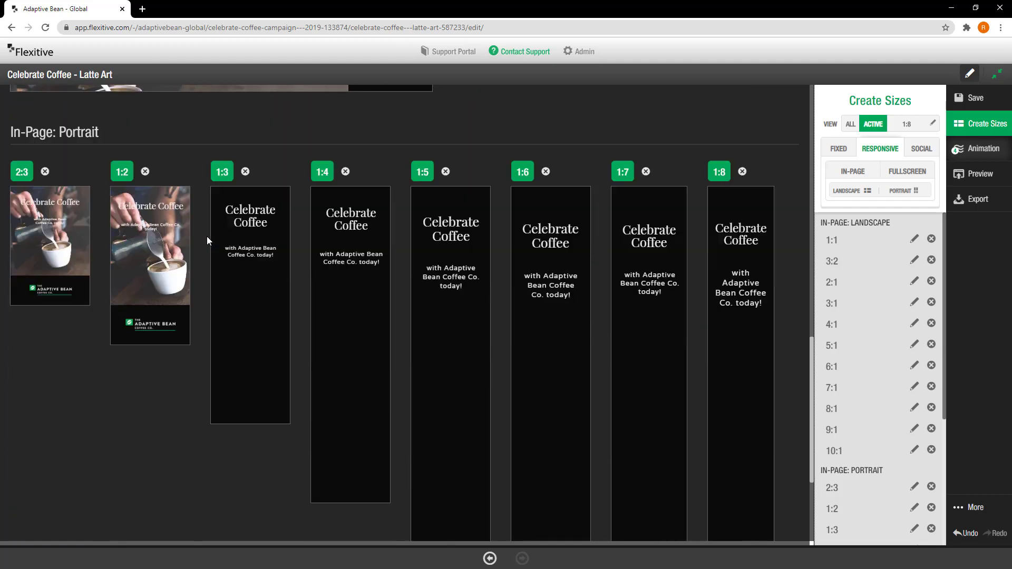
pyautogui.scroll(-3, 207, 240)
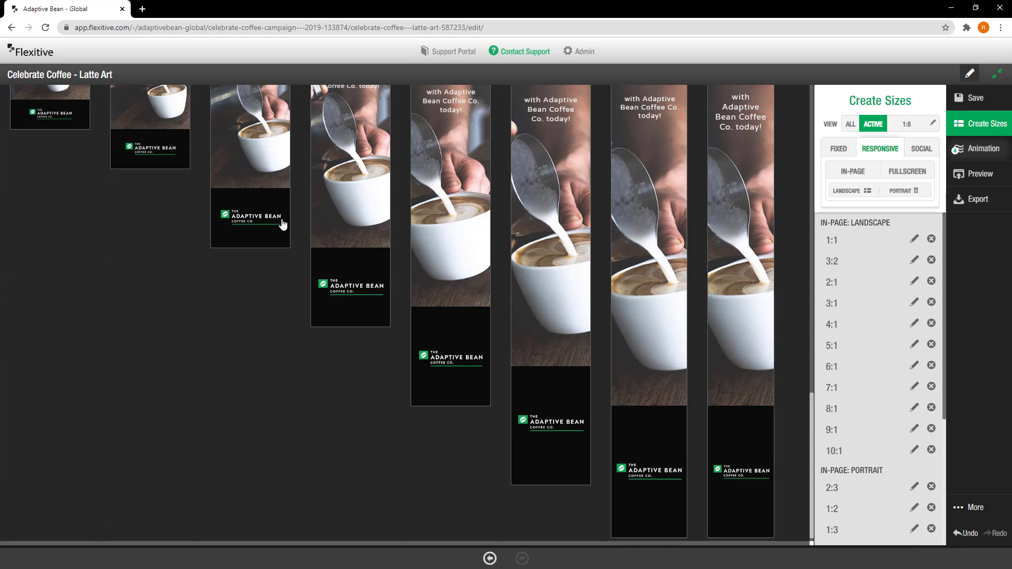
# Save the design, then preview the Celebrate Coffee banner fully responsive, resized to 894 × 654 px.
pyautogui.click(982, 175)
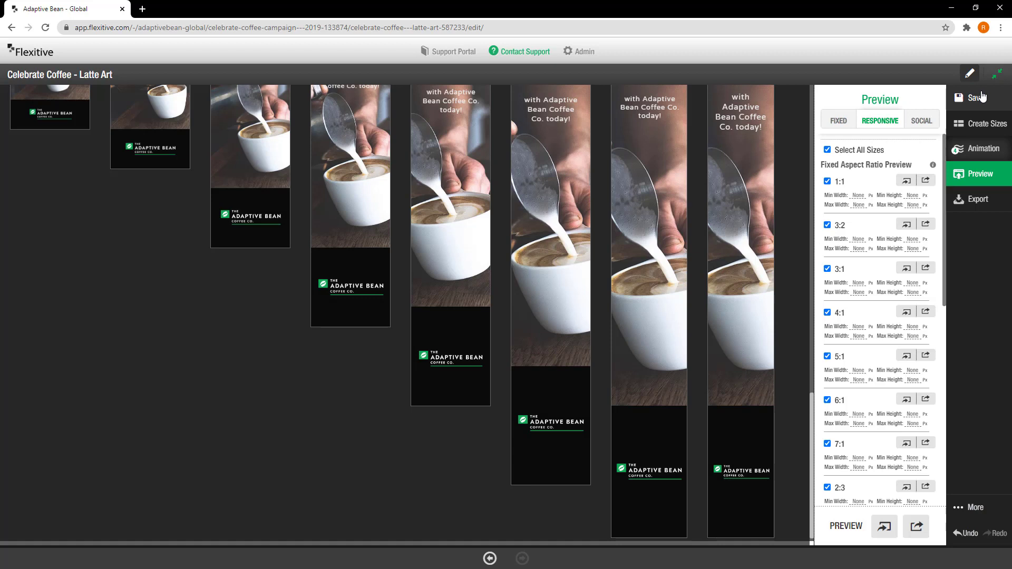
pyautogui.click(982, 98)
pyautogui.scroll(-10, 866, 240)
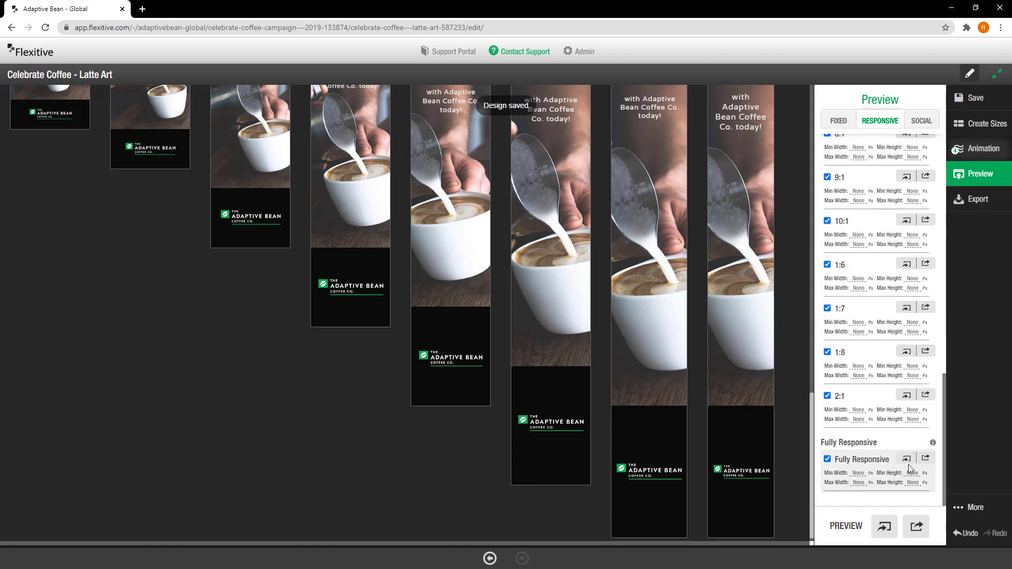
pyautogui.click(907, 460)
pyautogui.moveTo(73, 180); pyautogui.dragTo(489, 472)
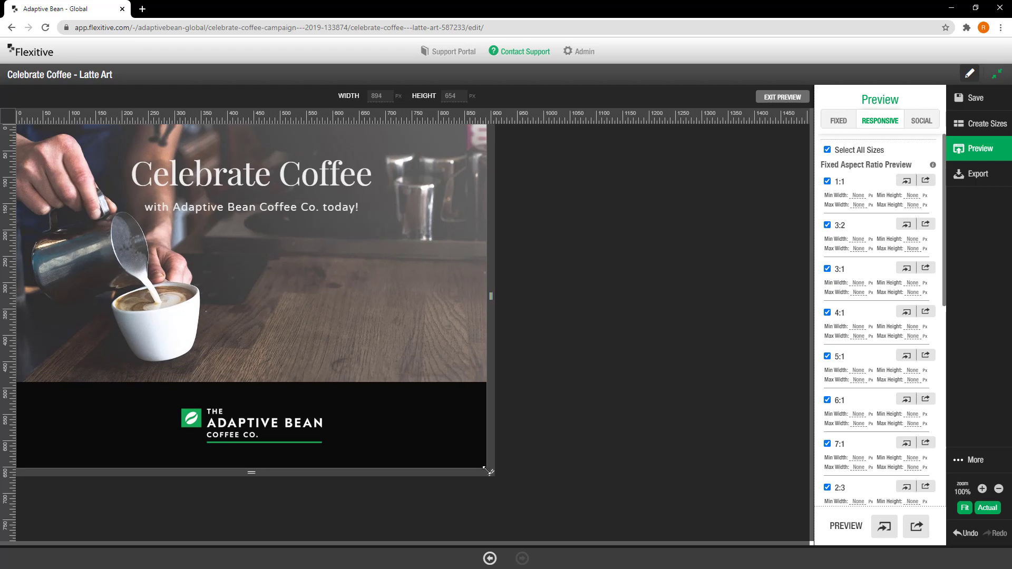